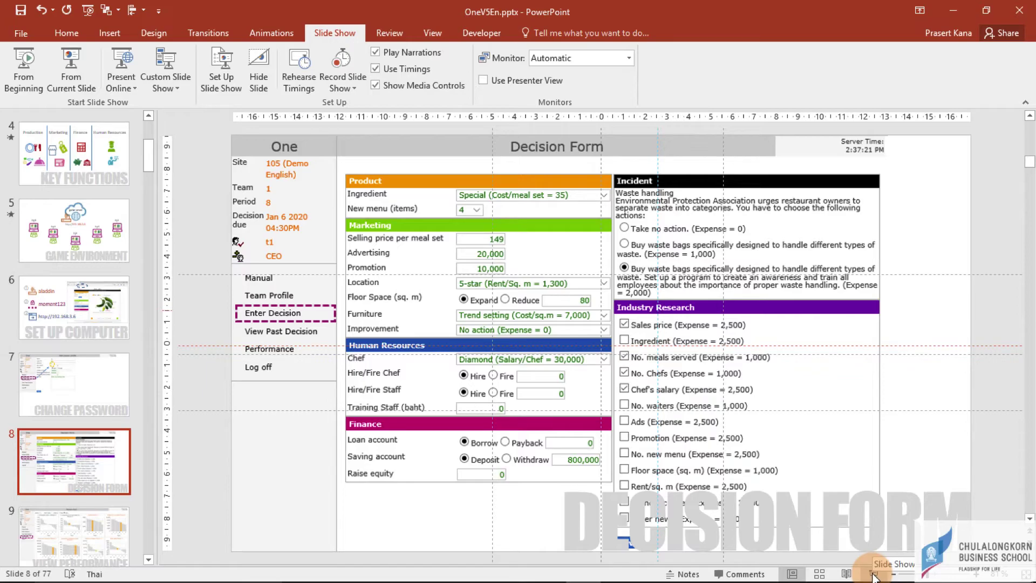
Start the slide show on the Decision Form slide and zoom out until the whole form shows
left_click(874, 576)
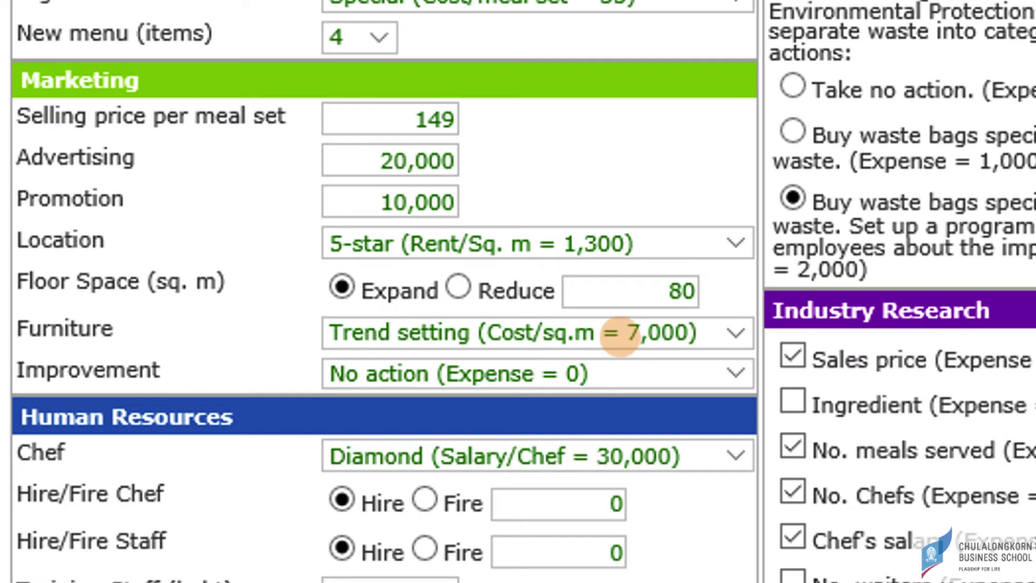
key("ctrl+minus")
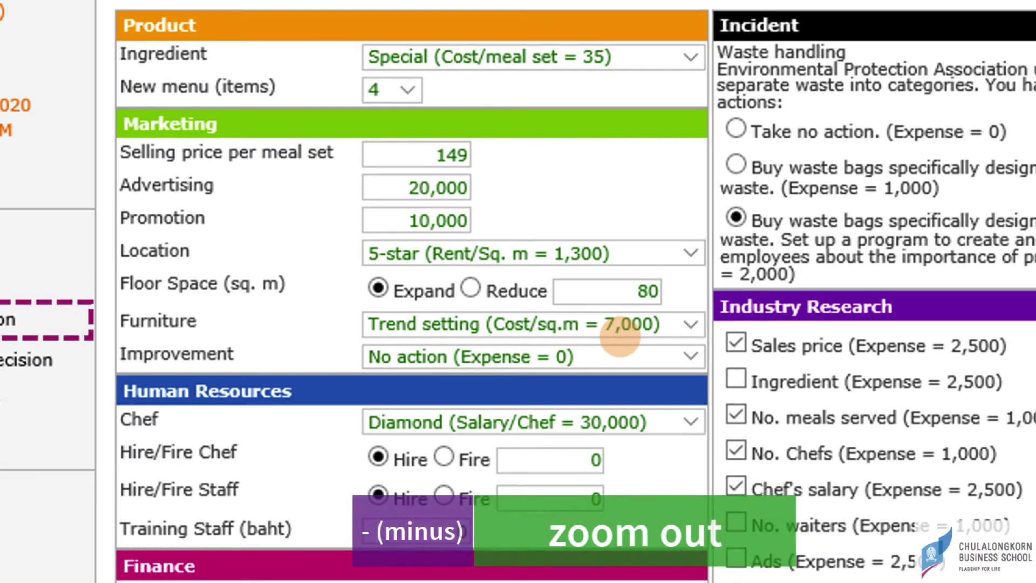
key("ctrl+minus")
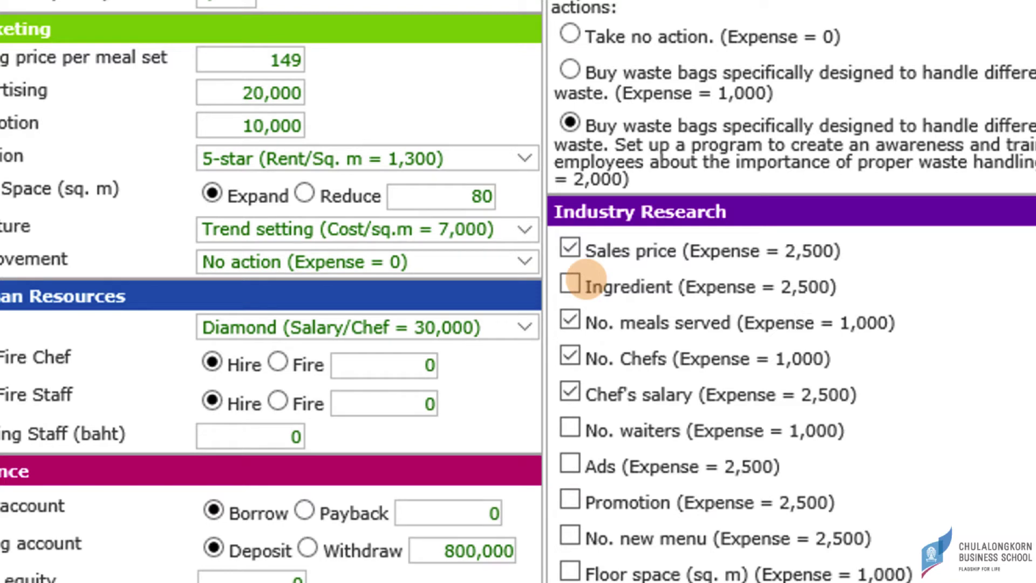
key("Escape")
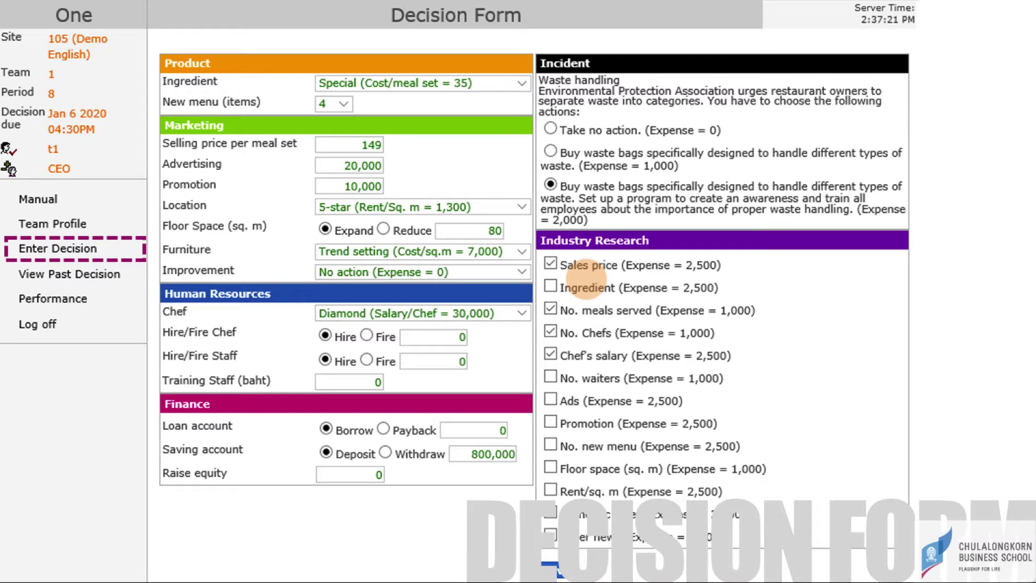
Draw red pen ink circling the Advertising-to-Chef fields and marking the second and third waste-handling options
key("ctrl+l")
key("ctrl+p")
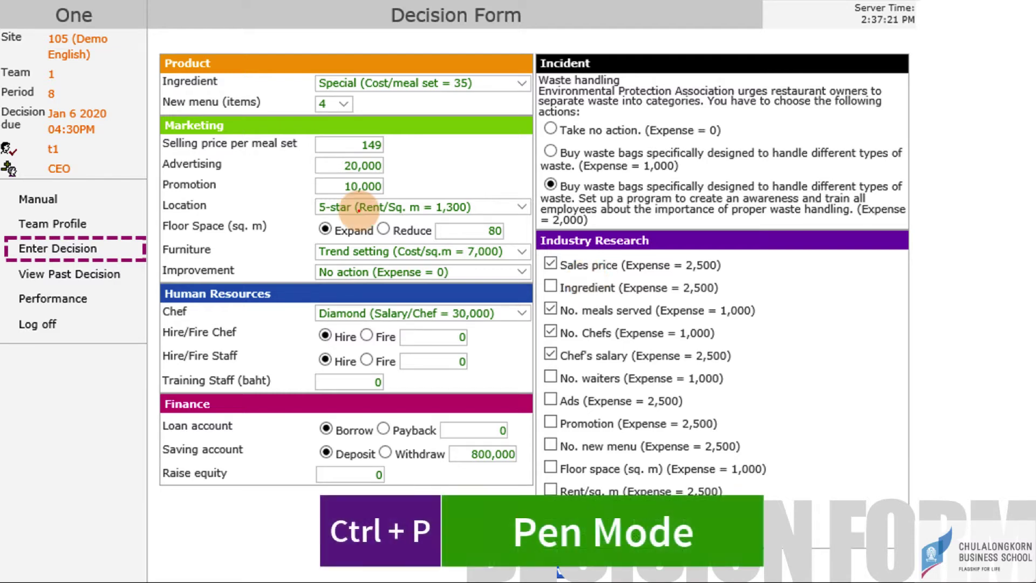
left_click_drag(370, 171, 414, 309)
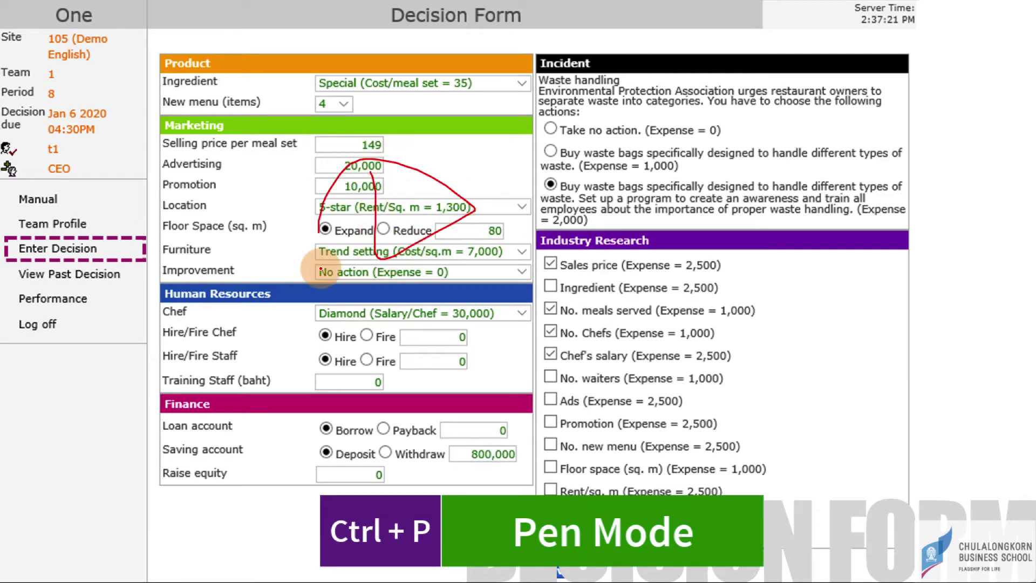
left_click_drag(537, 220, 669, 212)
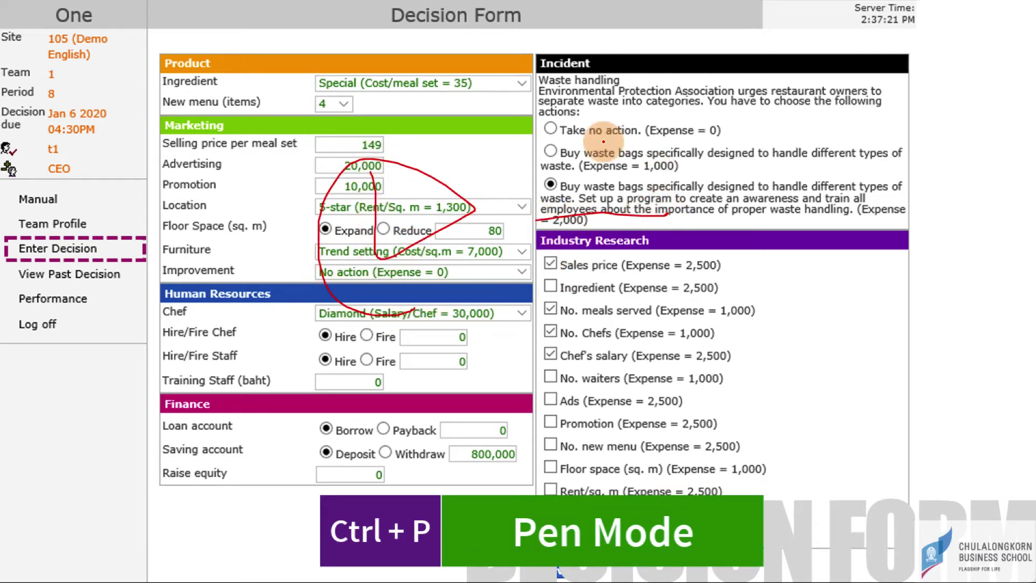
left_click_drag(573, 142, 699, 168)
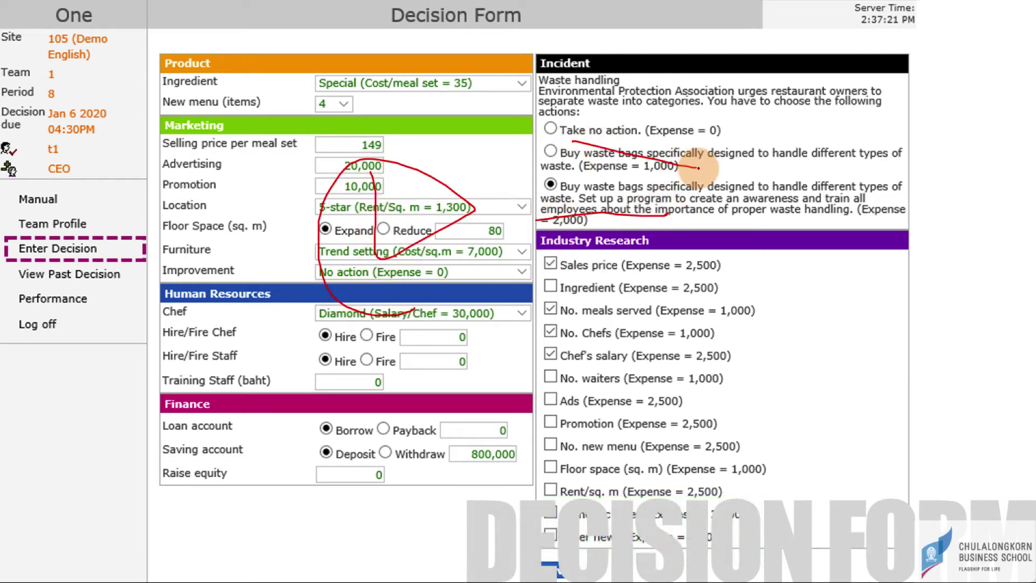
Highlight Take no action, Ingredient and New menu (items) in yellow, then erase all slide ink
key("ctrl+i")
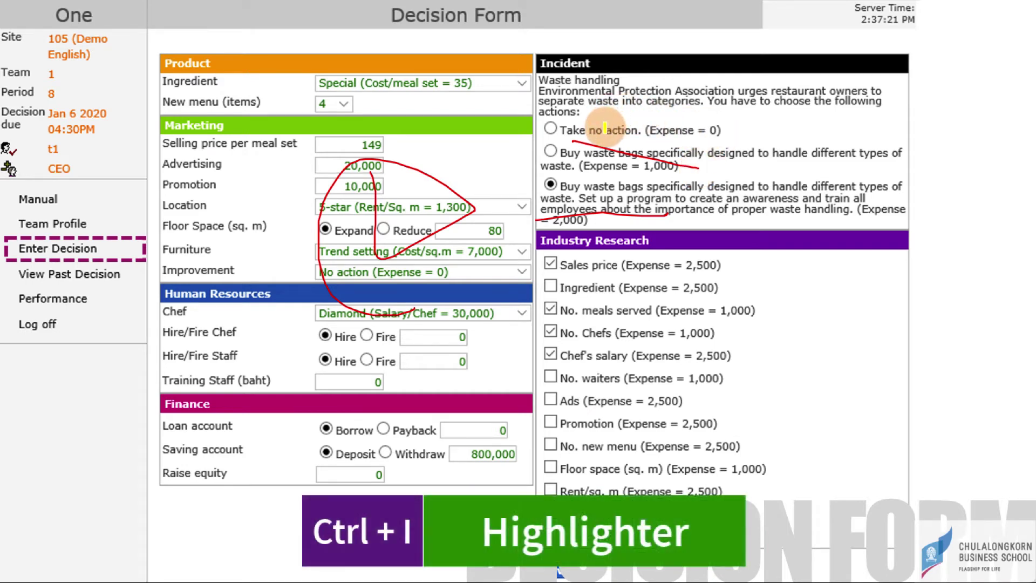
left_click_drag(605, 123, 706, 123)
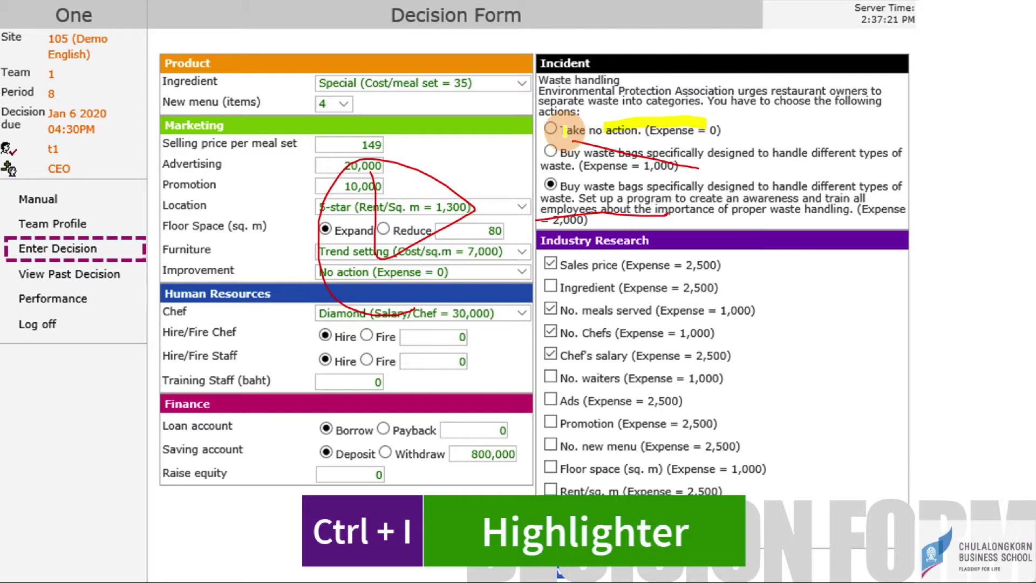
left_click_drag(558, 130, 697, 130)
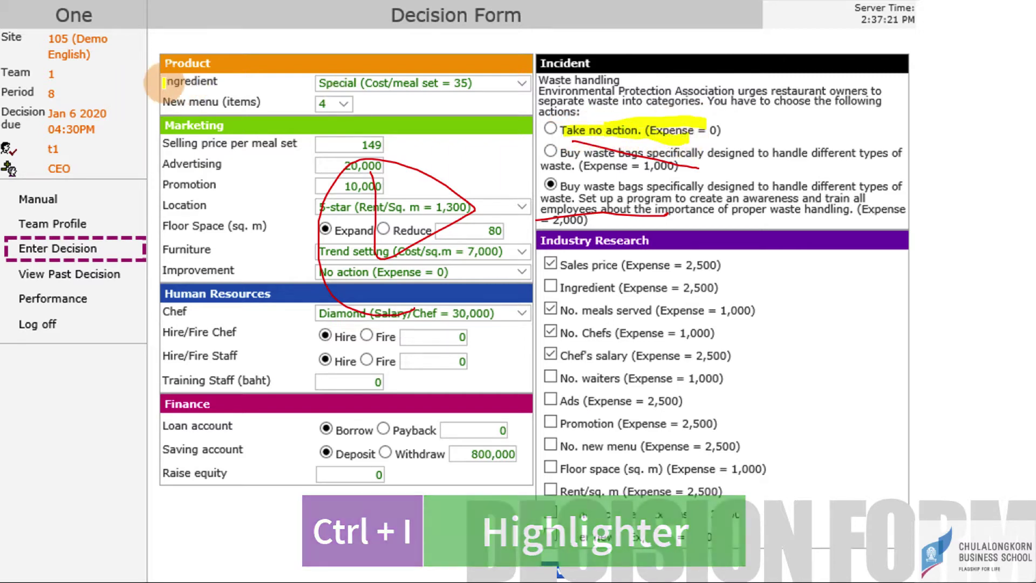
left_click_drag(162, 81, 230, 81)
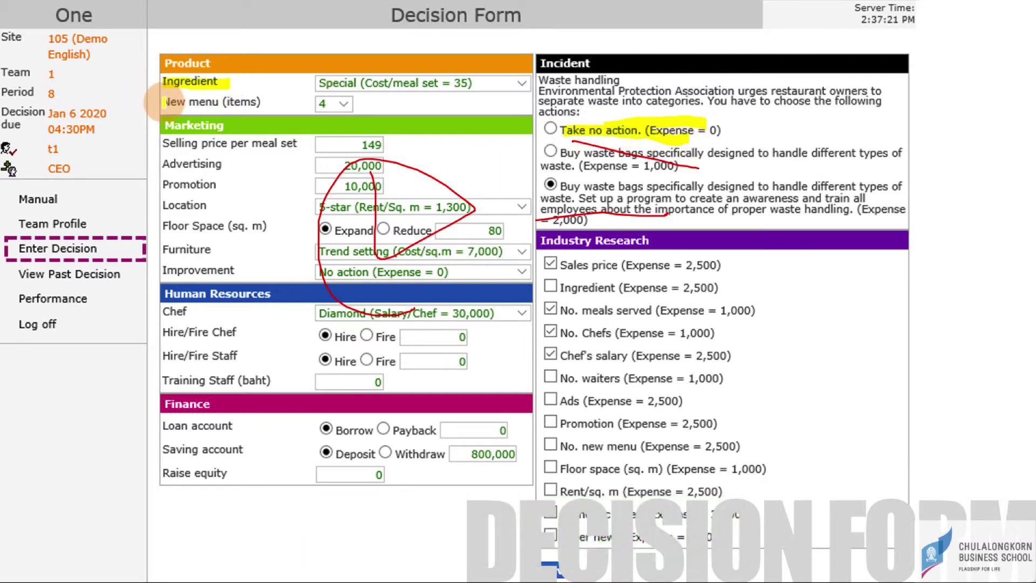
left_click_drag(162, 102, 286, 100)
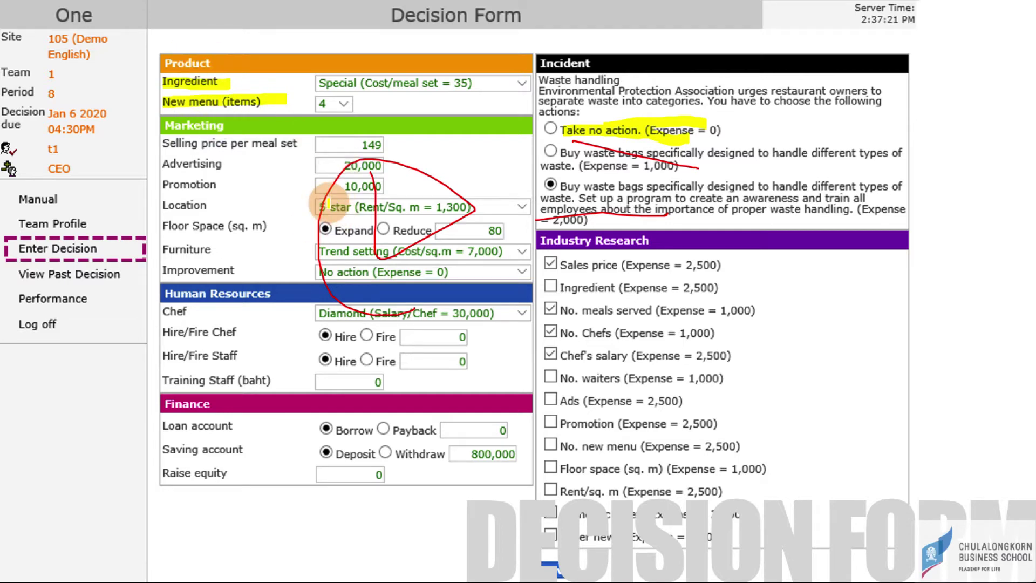
key("e")
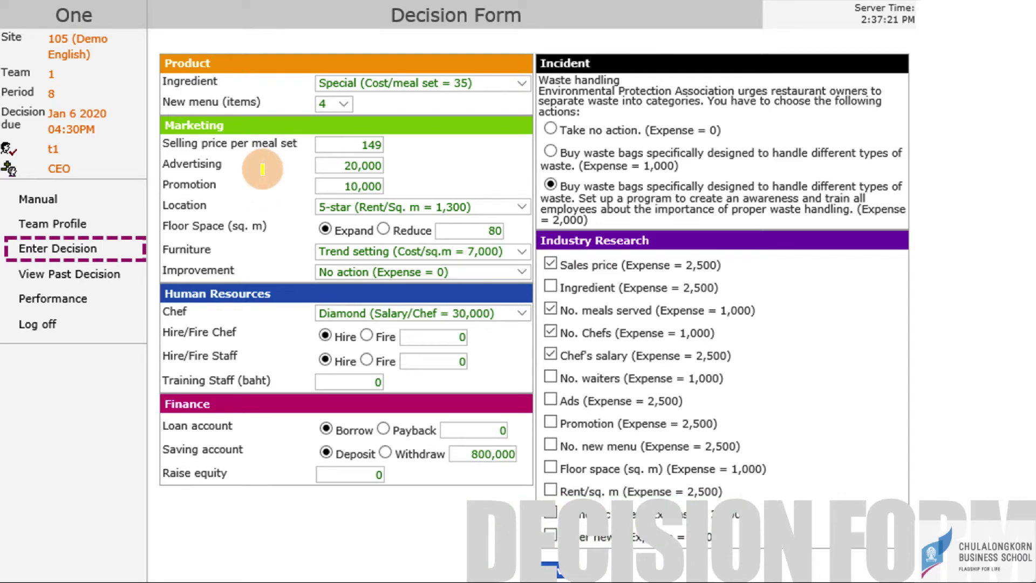
Restore the ordinary arrow pointer with Ctrl+A
key("ctrl+a")
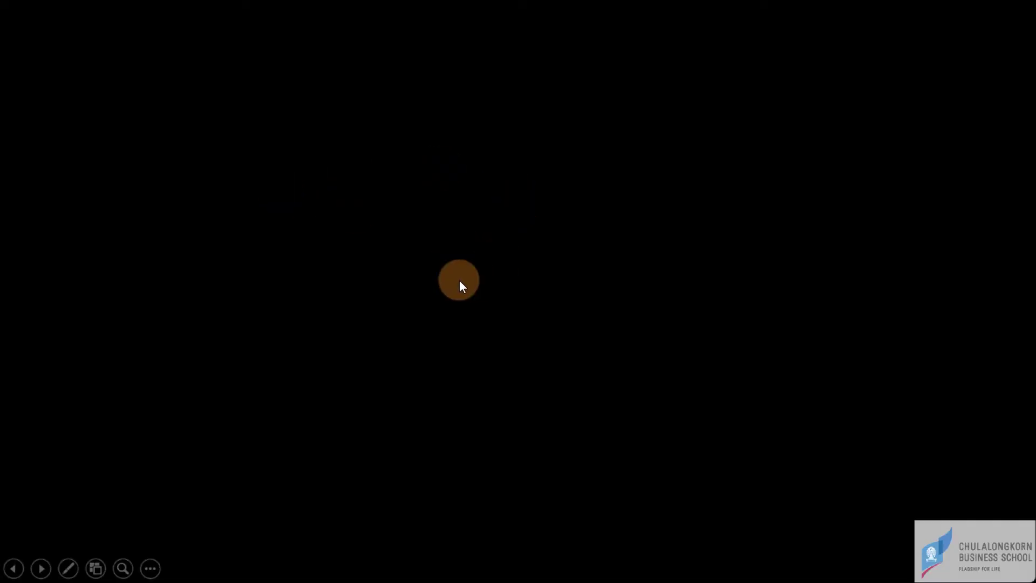
Bring the show back from black, then exit to the editor showing slide 3, Run a Business
left_click(451, 251)
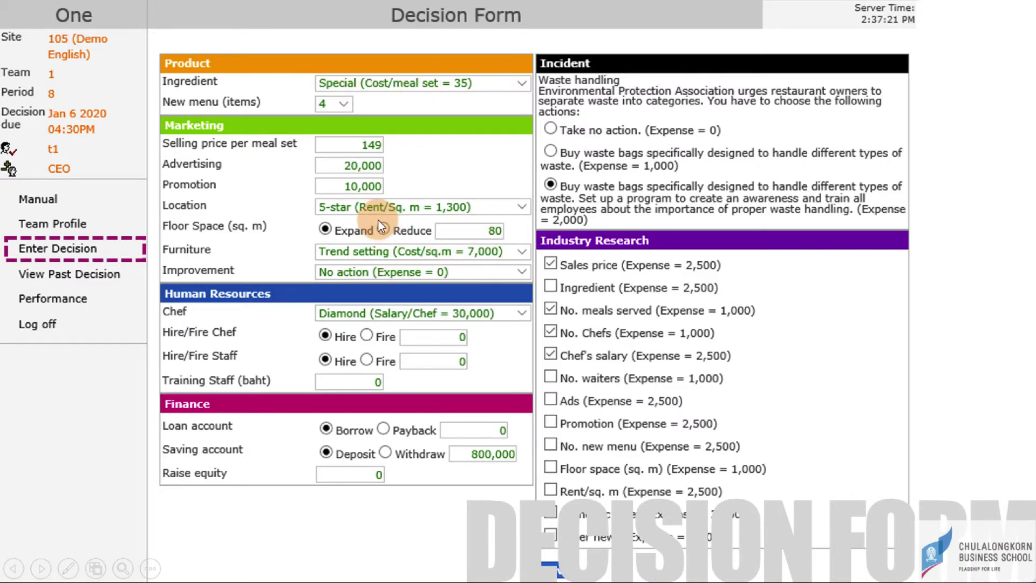
left_click(384, 206)
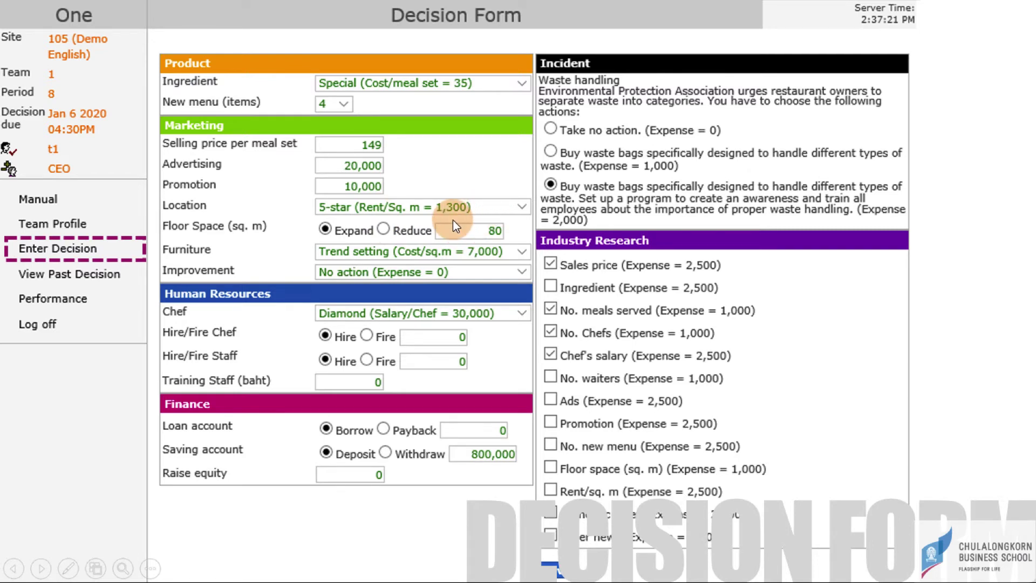
key("Escape")
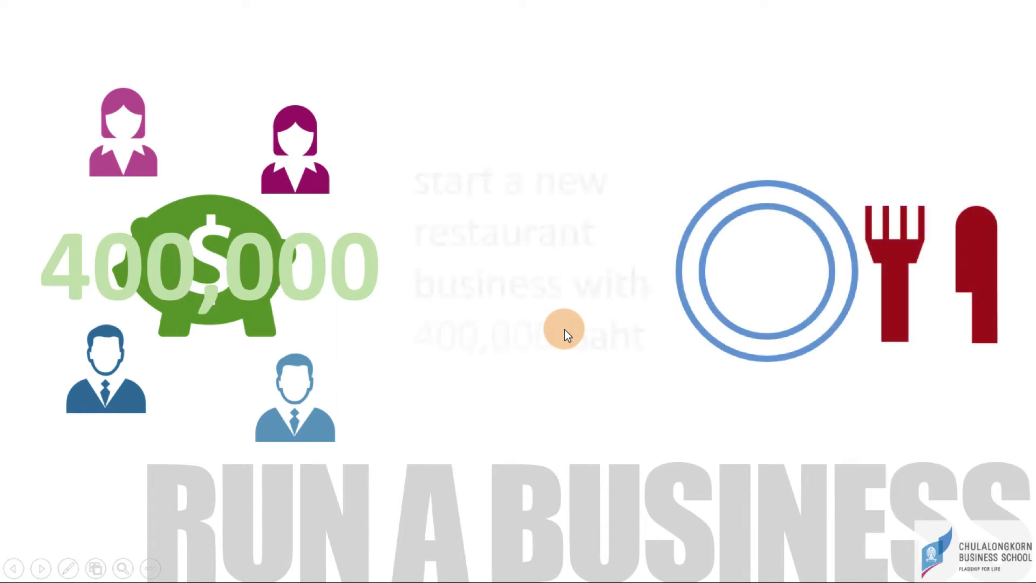
key("Escape")
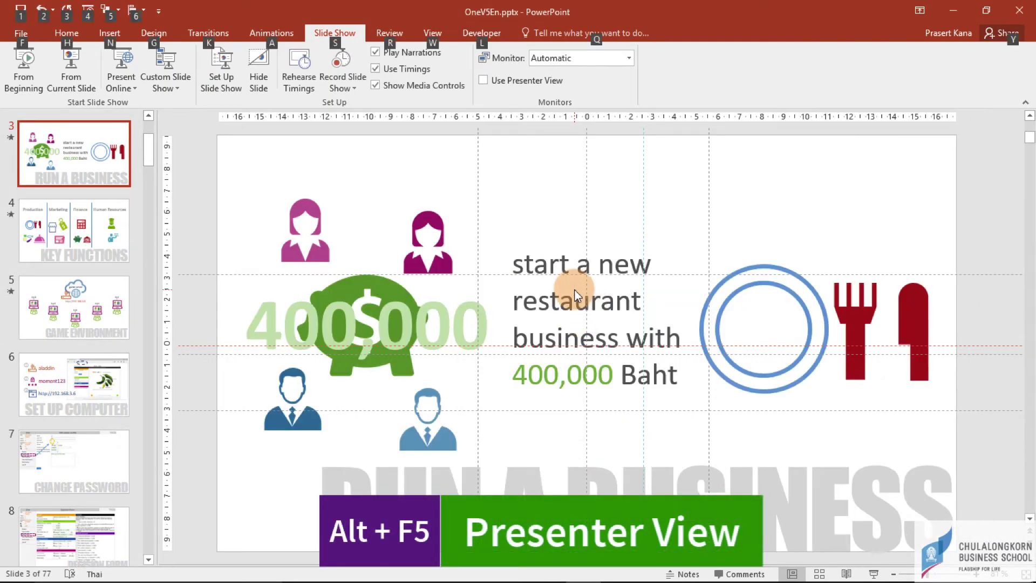
Start the show in Presenter View from slide 3 with Alt+F5
key("alt+F5")
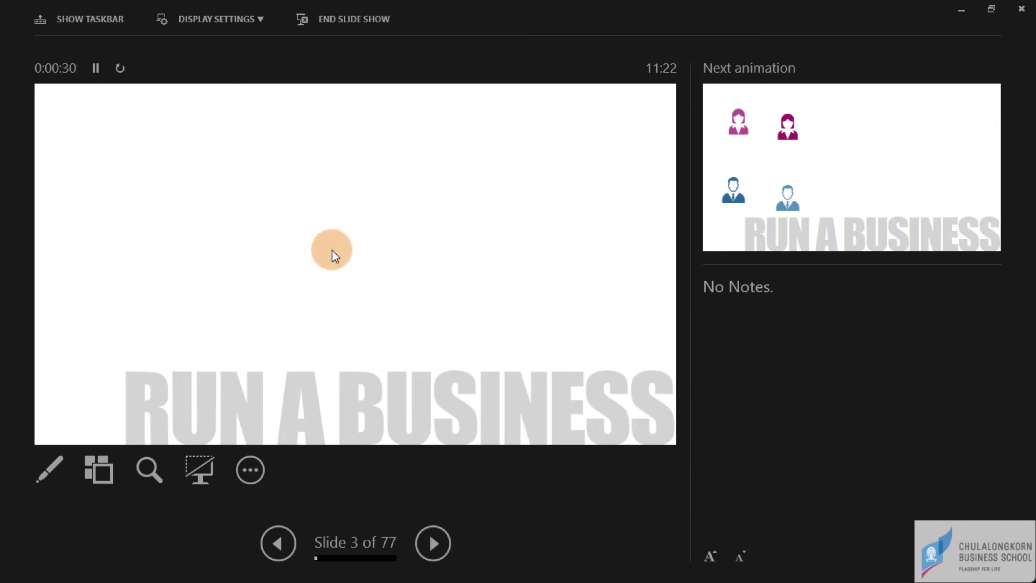
Zoom into the lower middle of the slide, return to full view, and play the next animation
left_click(147, 471)
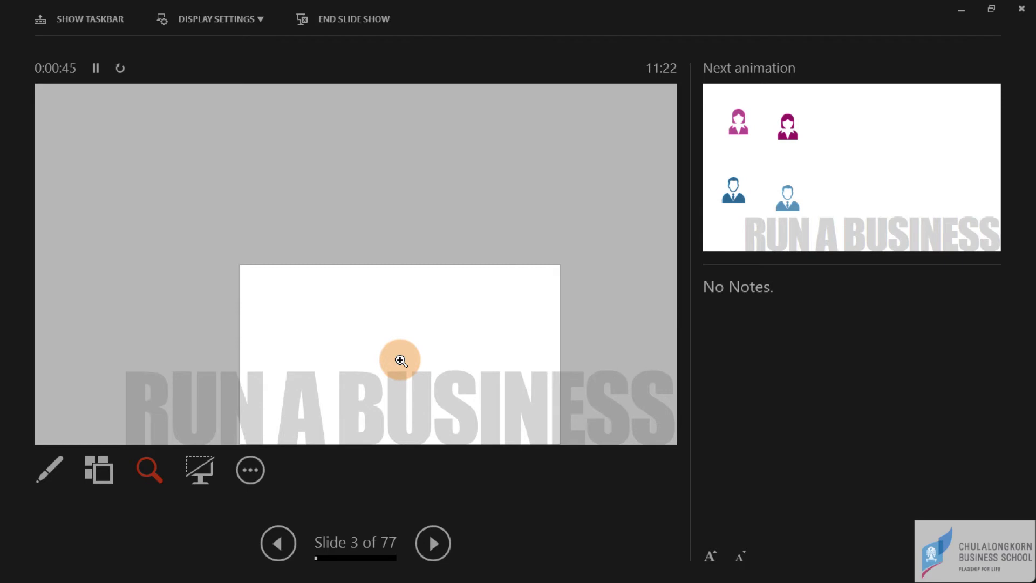
left_click(399, 360)
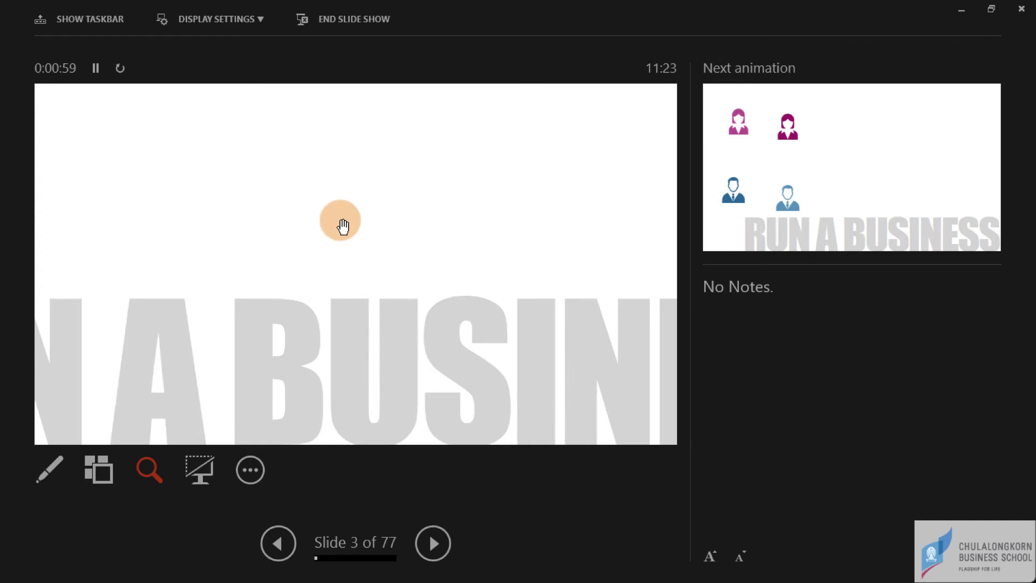
key("Escape")
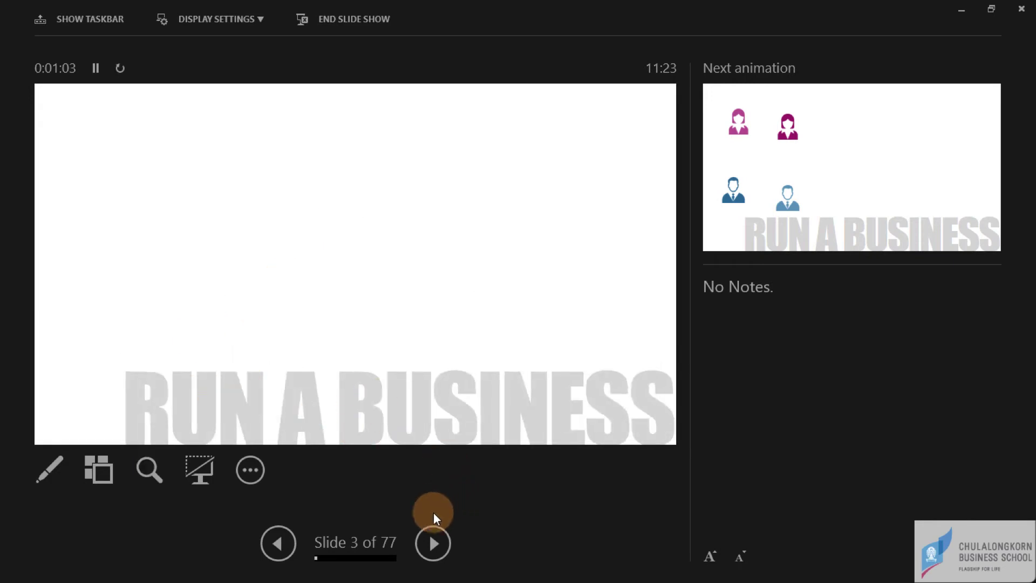
left_click(431, 543)
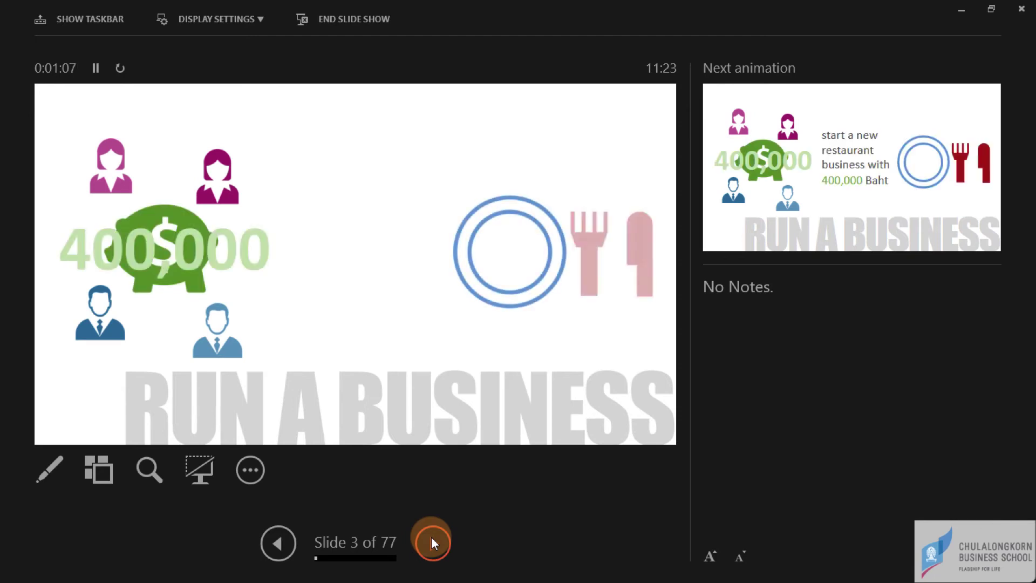
Zoom in on the 400,000 Baht restaurant business text, then return to the full slide
left_click(149, 465)
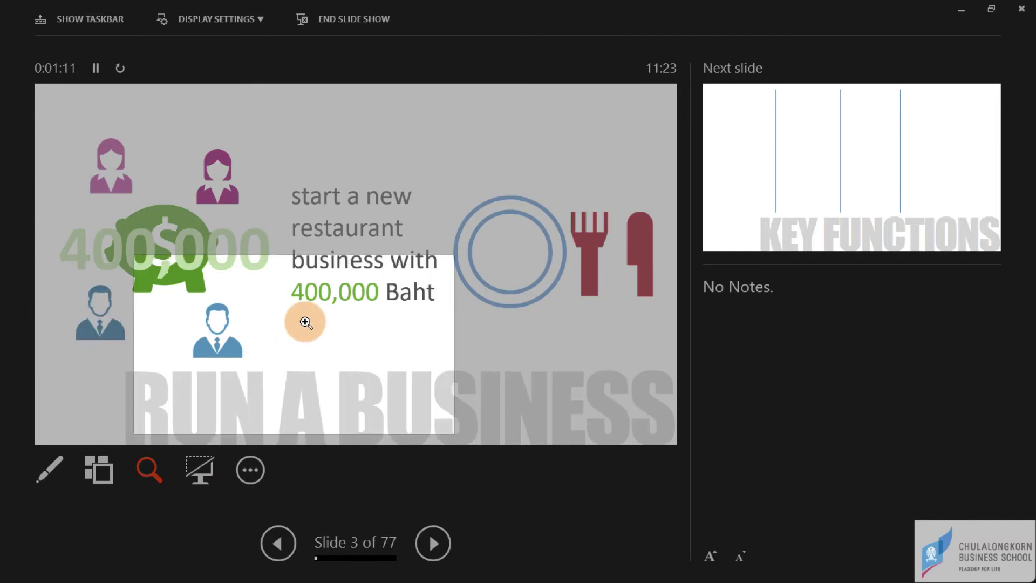
left_click(355, 244)
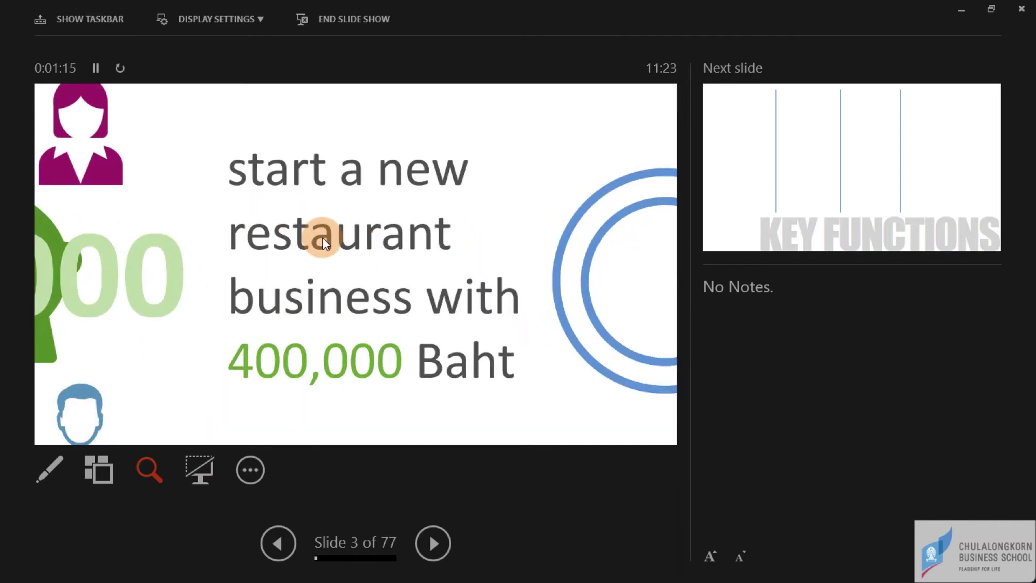
key("Escape")
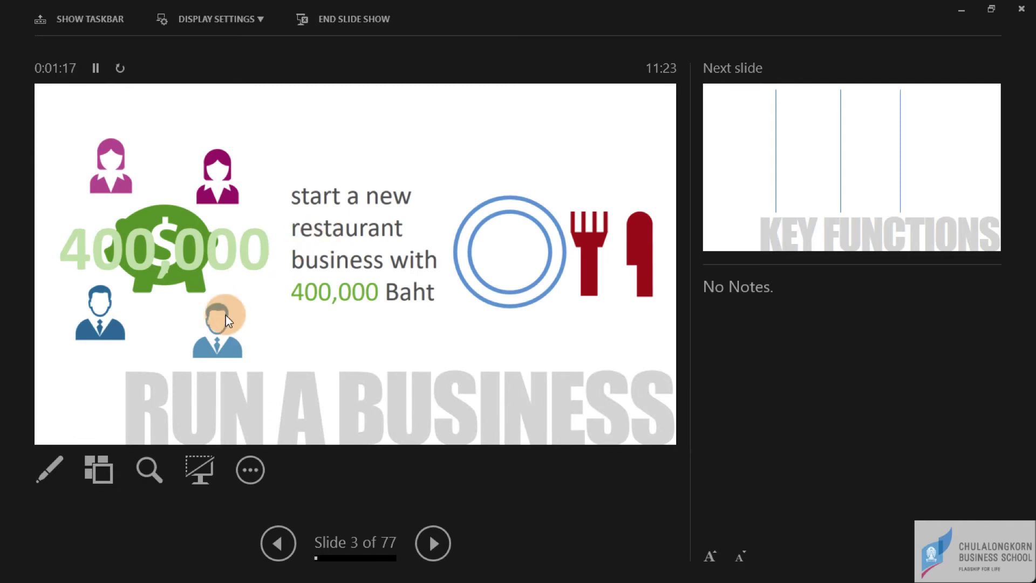
Browse the See All Slides thumbnail grid and jump to slide 39, FINANCE
left_click(97, 465)
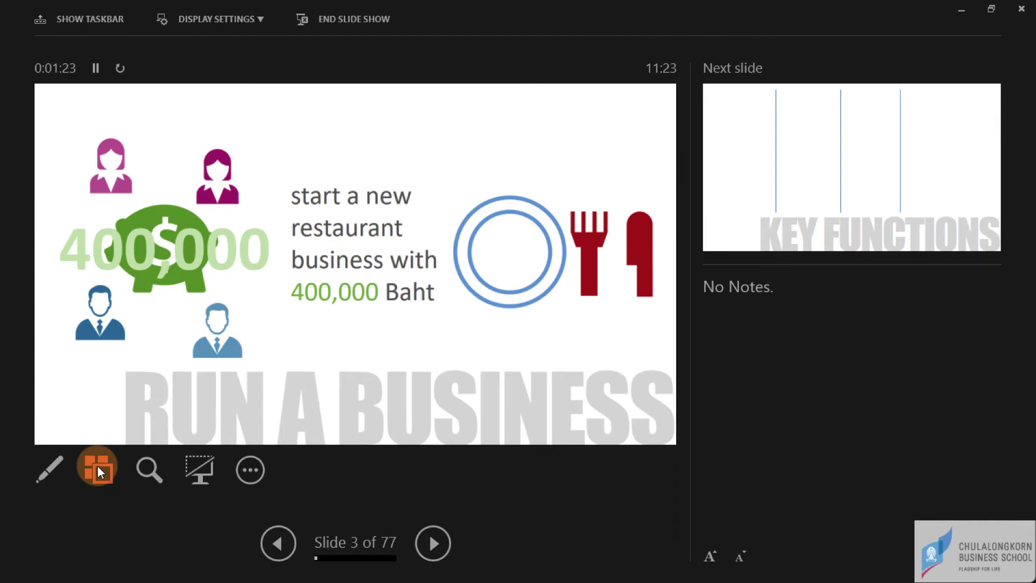
scroll(595, 215, "down", 2)
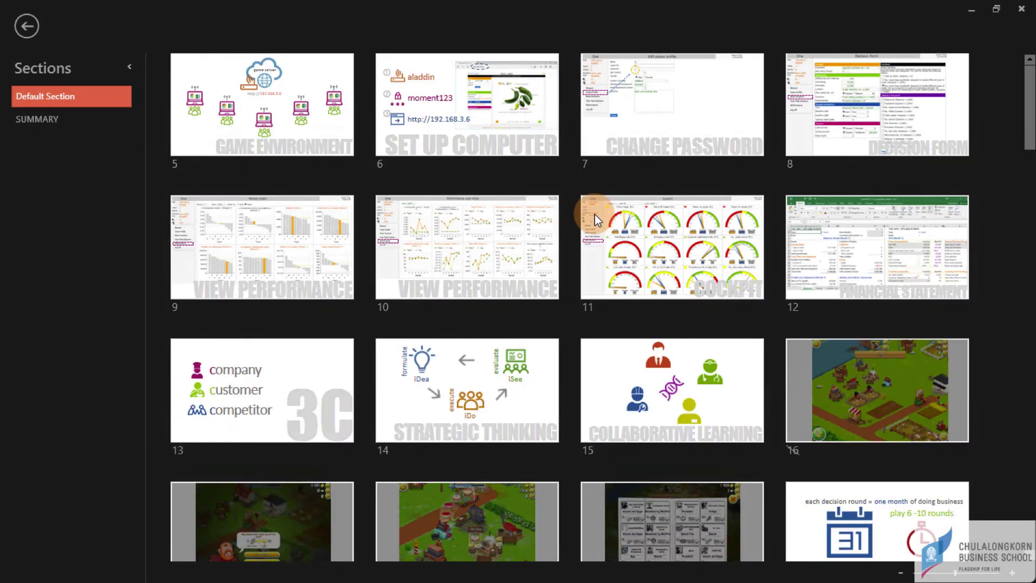
scroll(595, 215, "down", 5)
scroll(595, 215, "down", 4)
scroll(594, 214, "down", 1)
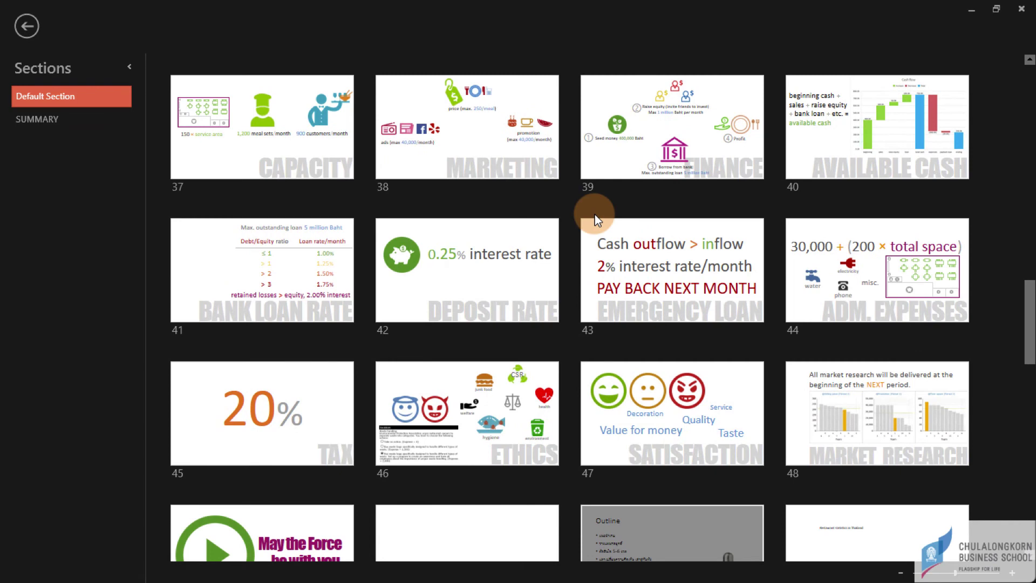
scroll(595, 214, "up", 1)
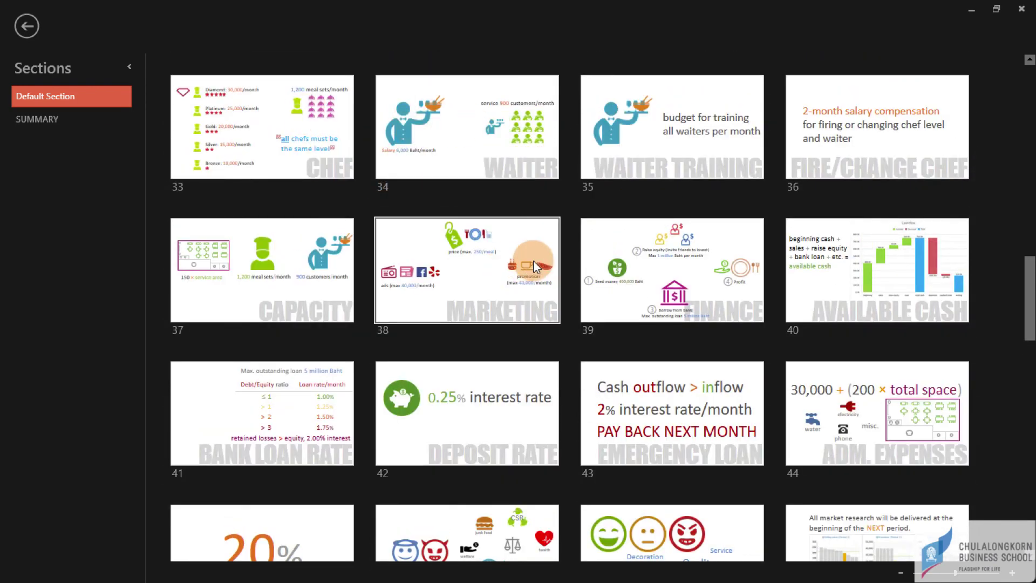
left_click(688, 269)
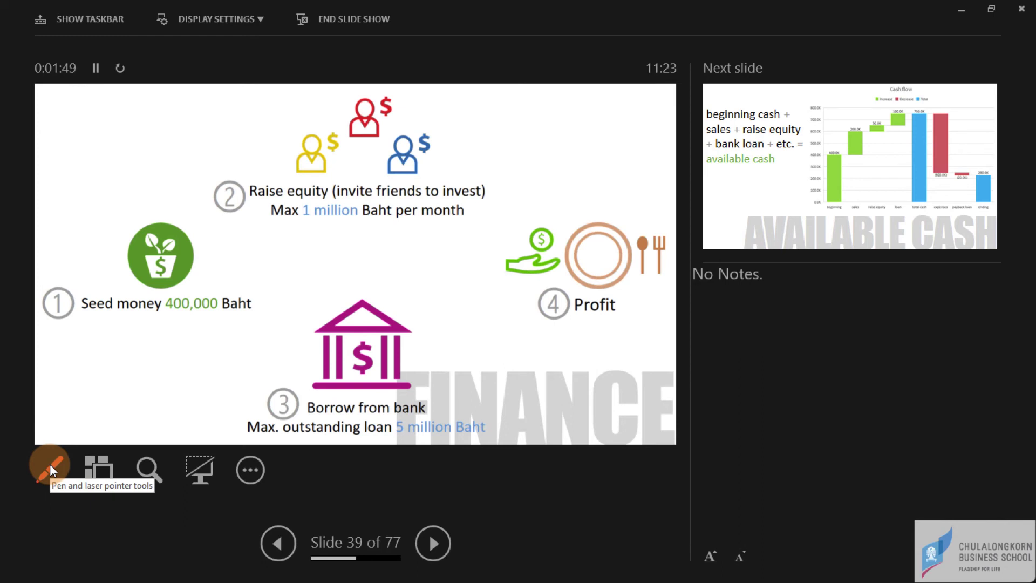
Draw blue ink from seed money toward the bank and around Profit, erase it, then switch to the laser
left_click(50, 464)
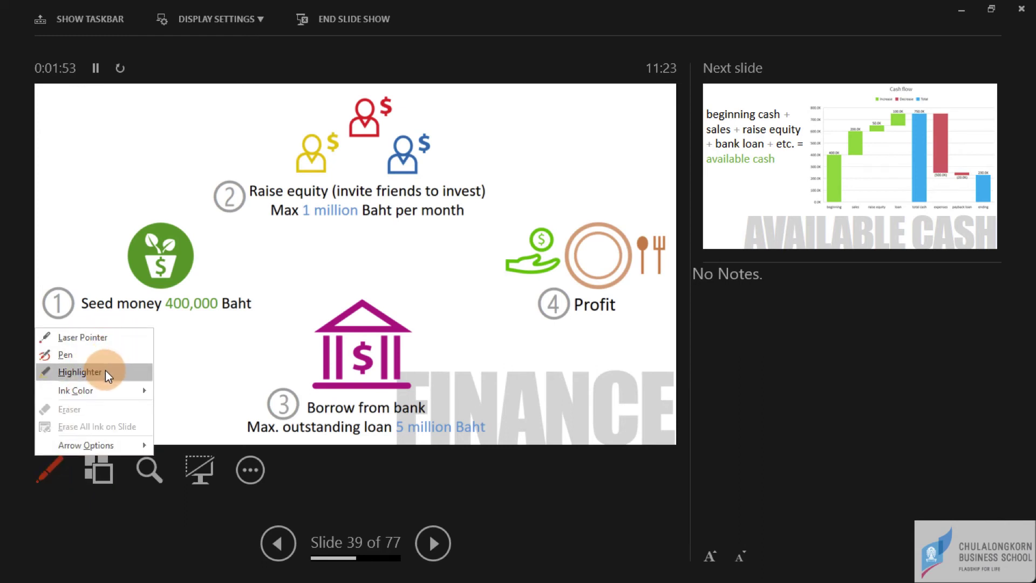
mouse_move(76, 390)
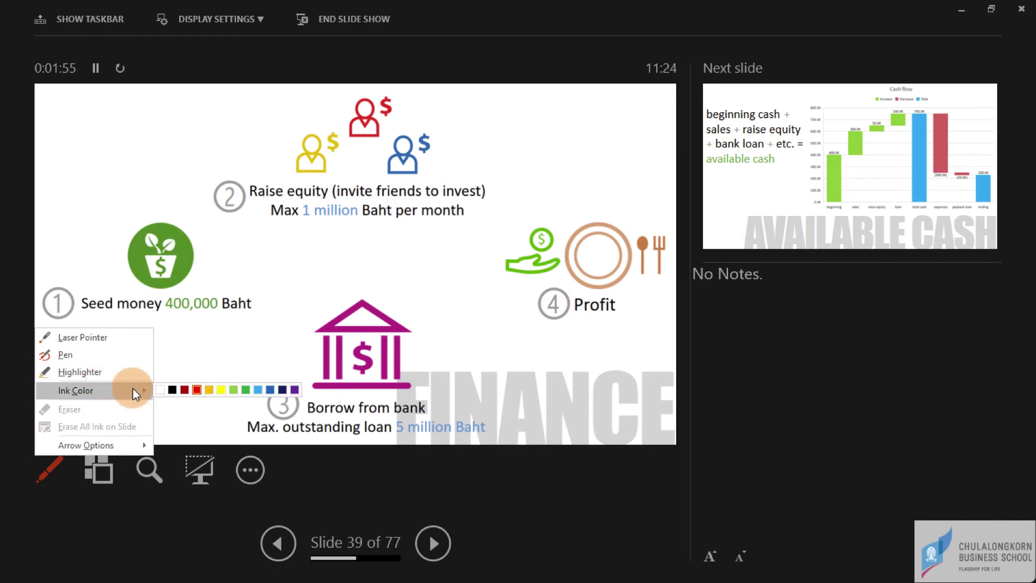
left_click(258, 390)
left_click_drag(239, 282, 255, 292)
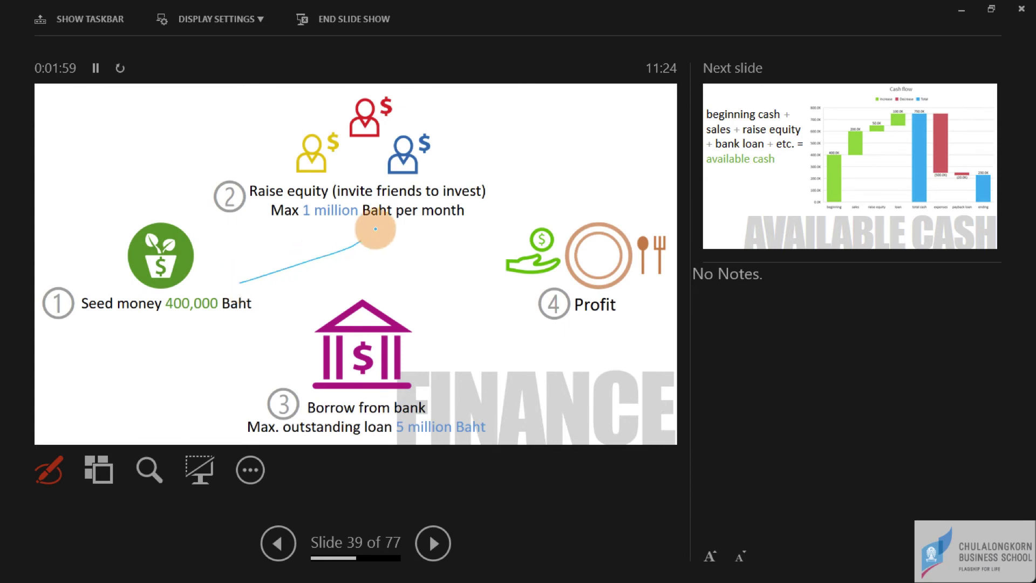
left_click_drag(447, 280, 460, 261)
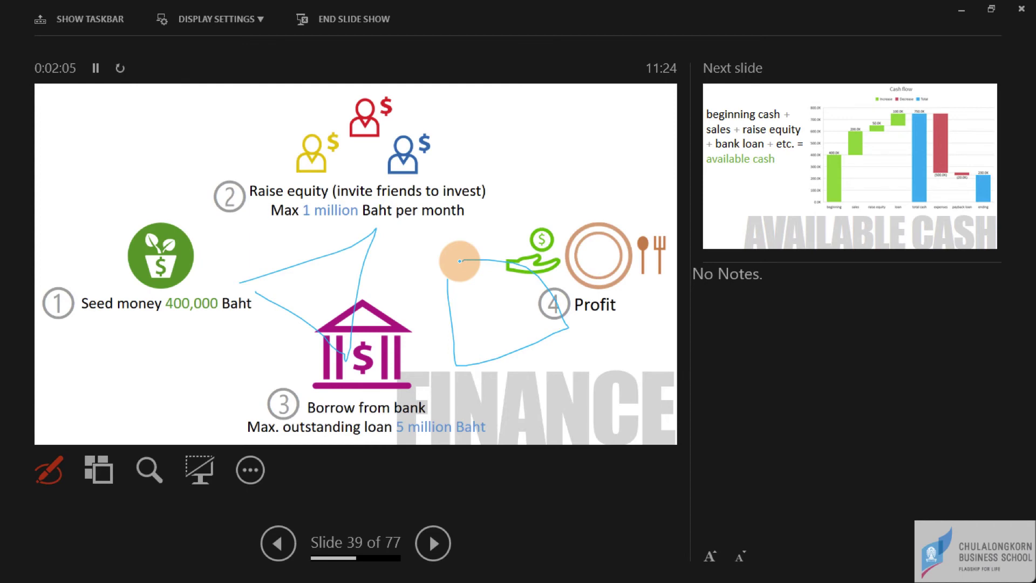
key("e")
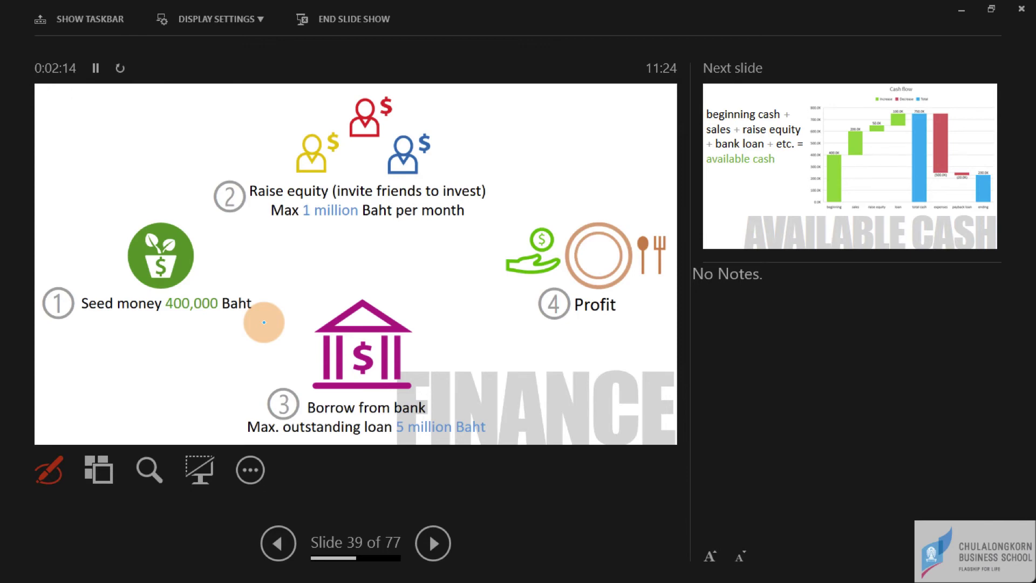
key("ctrl+p")
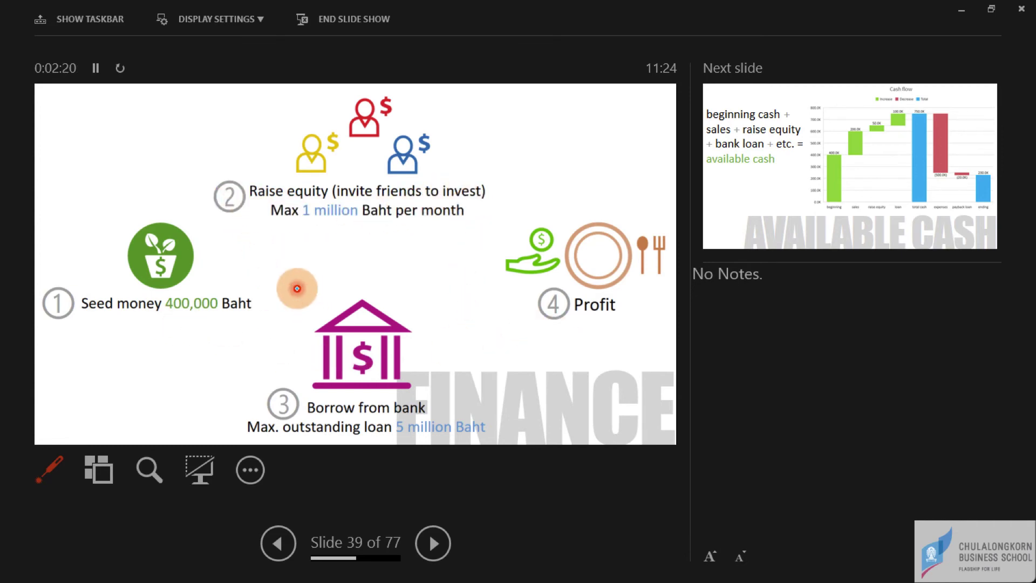
Highlight the seed-money pot, the bank icon and 'Raise equity (invite friends to invest)' in yellow
key("ctrl+i")
left_click_drag(145, 264, 184, 263)
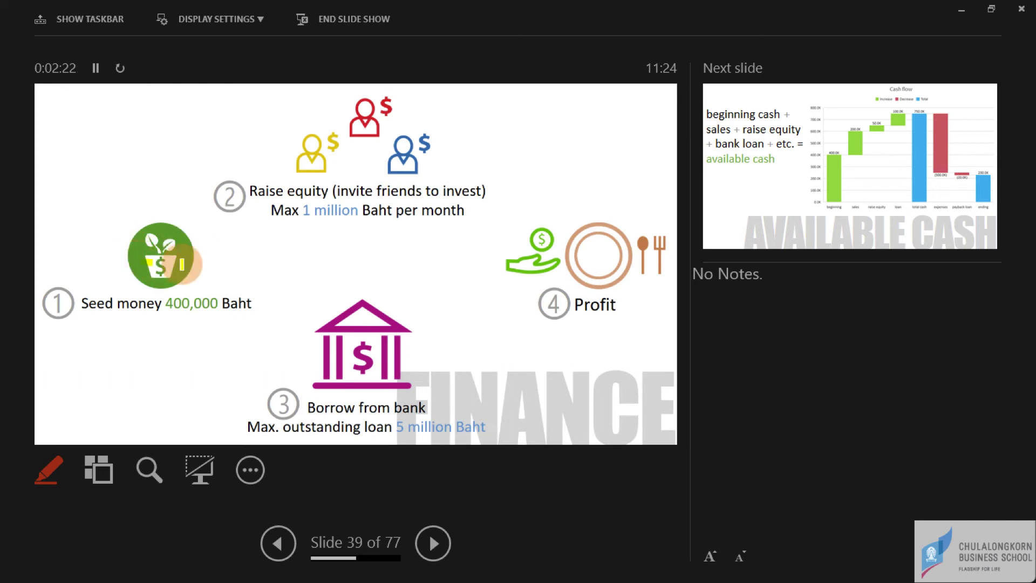
left_click_drag(297, 334, 389, 324)
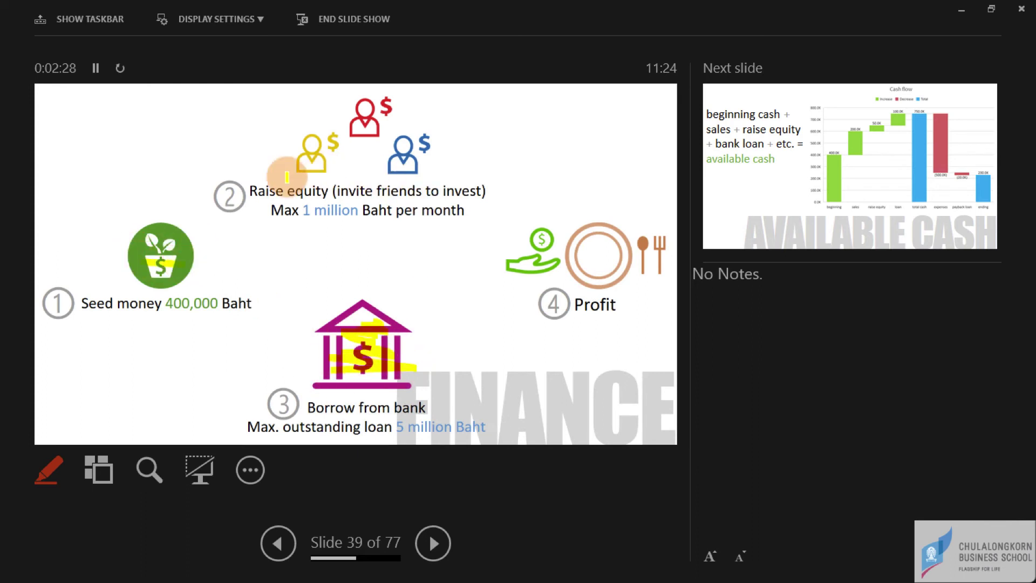
left_click_drag(252, 184, 351, 209)
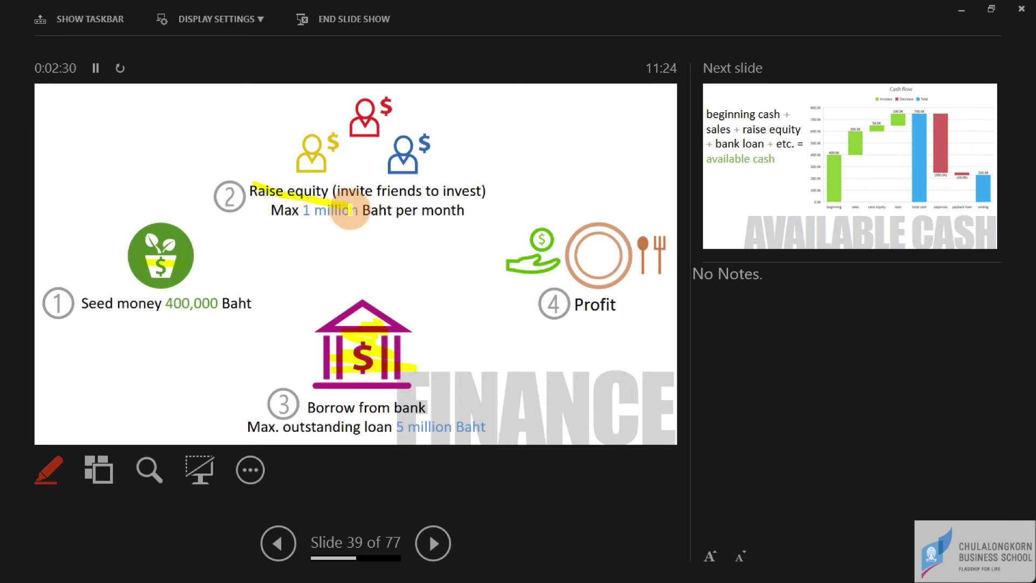
left_click_drag(268, 198, 405, 204)
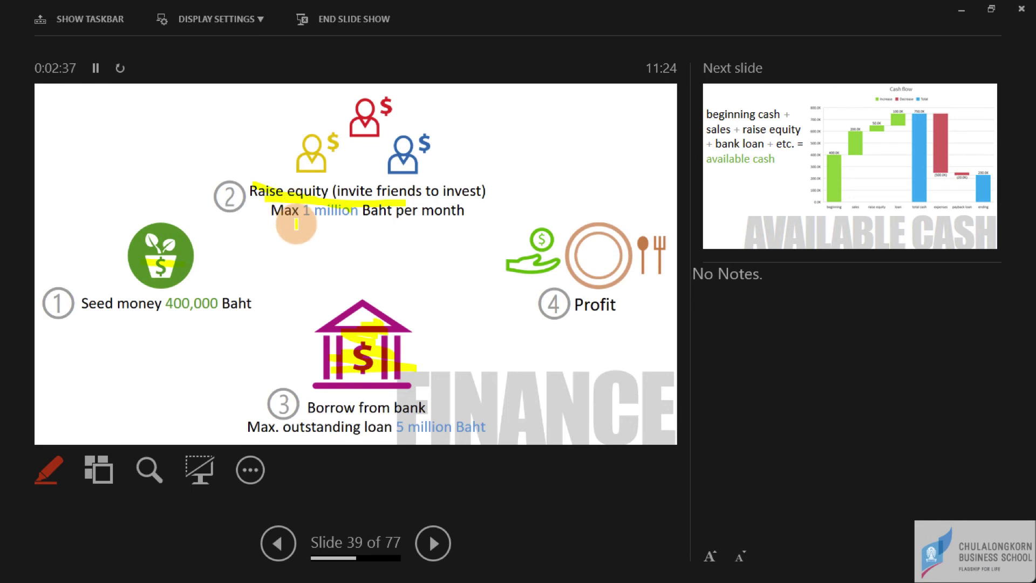
key("ctrl+s")
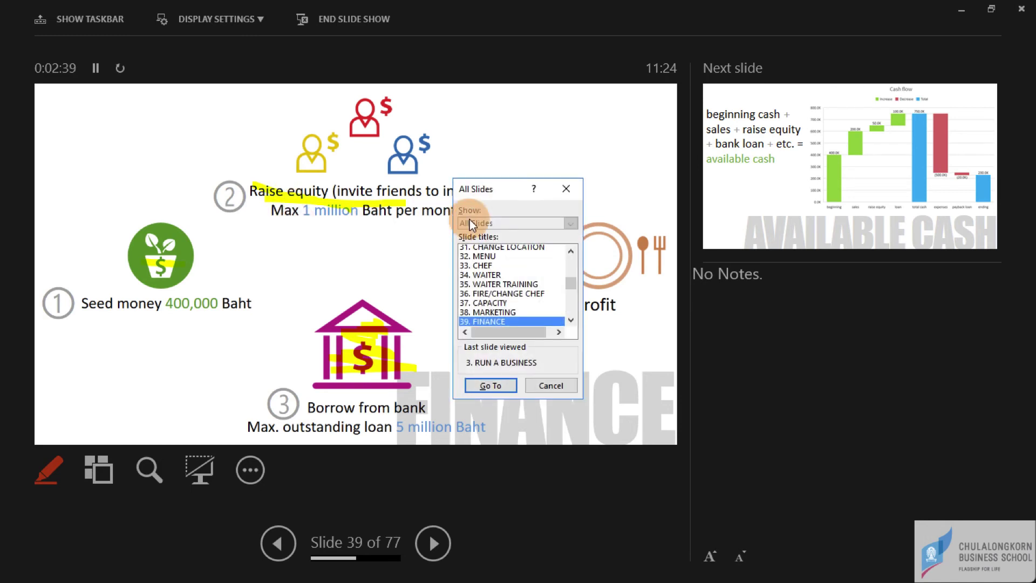
left_click(481, 264)
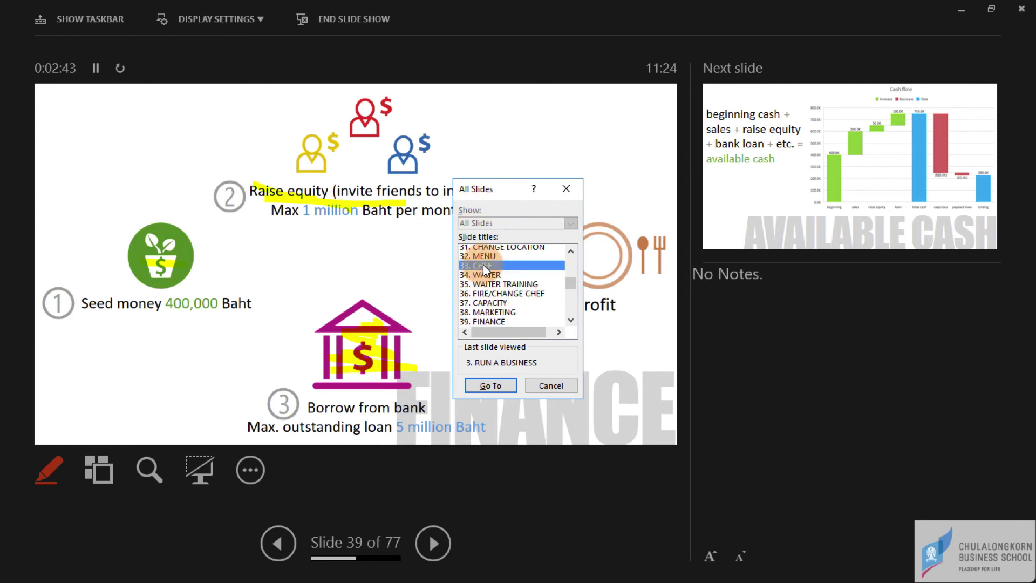
scroll(522, 278, "up", 2)
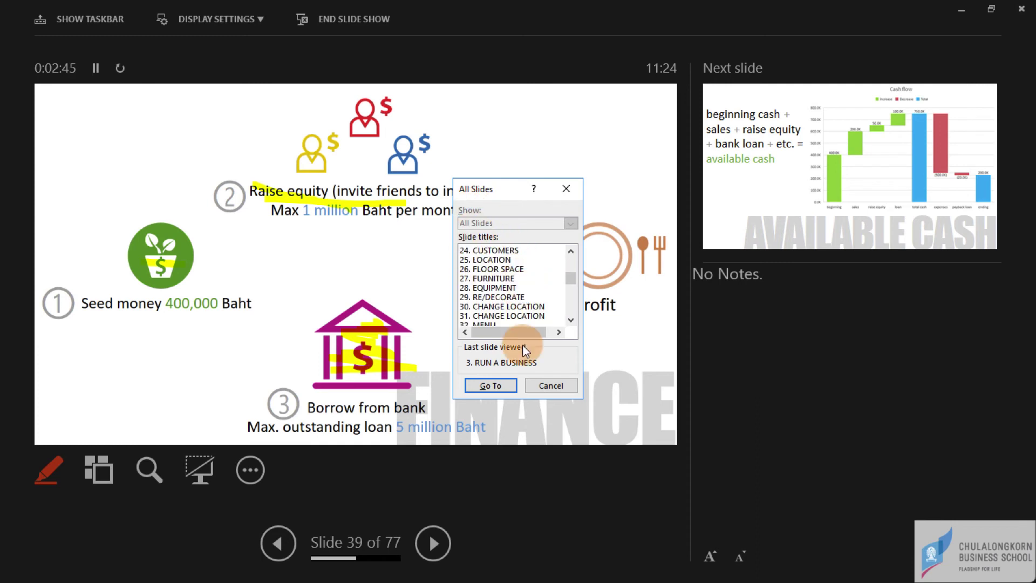
left_click(544, 383)
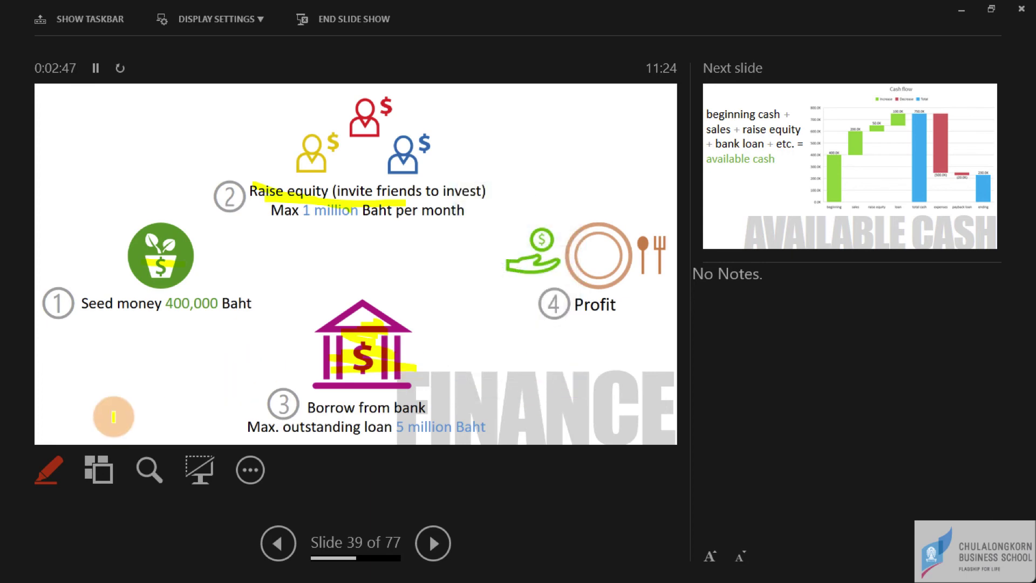
left_click(99, 459)
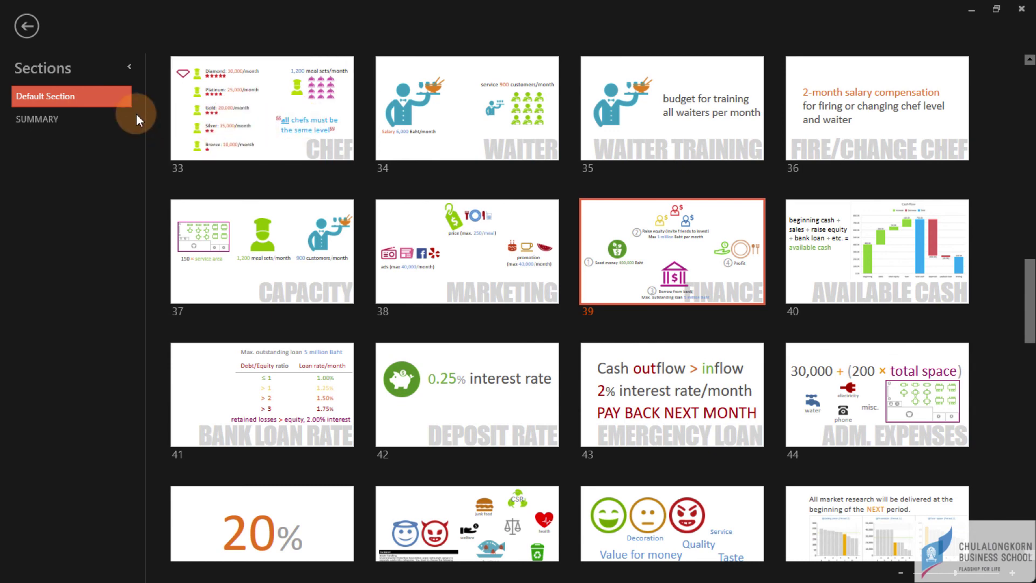
left_click(75, 99)
left_click(40, 118)
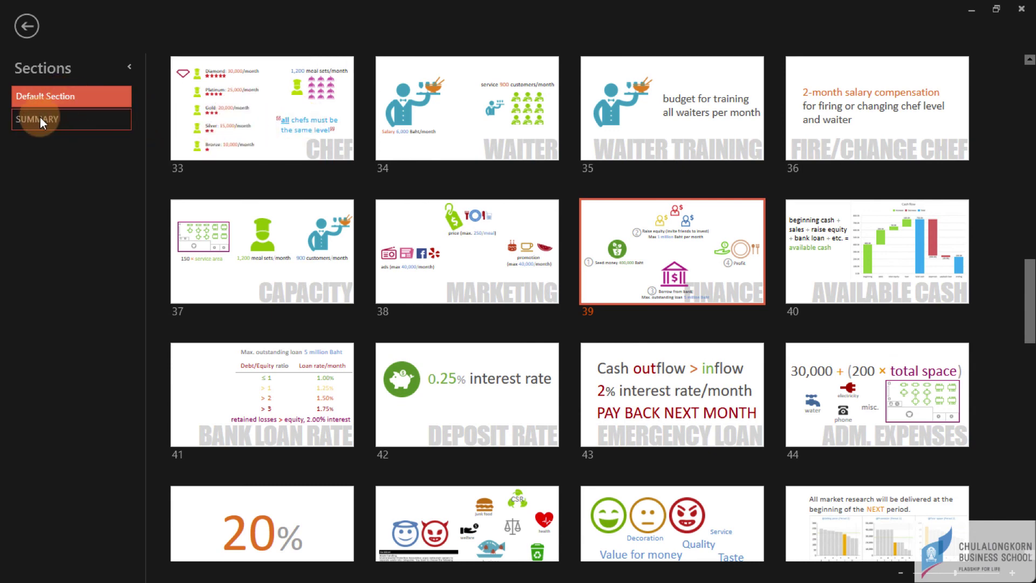
left_click(40, 118)
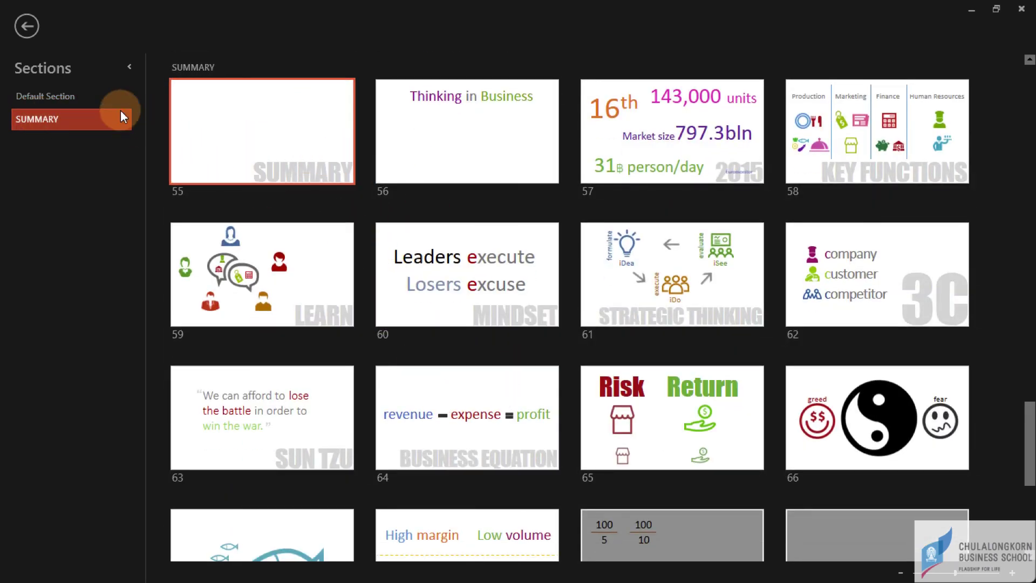
left_click(75, 96)
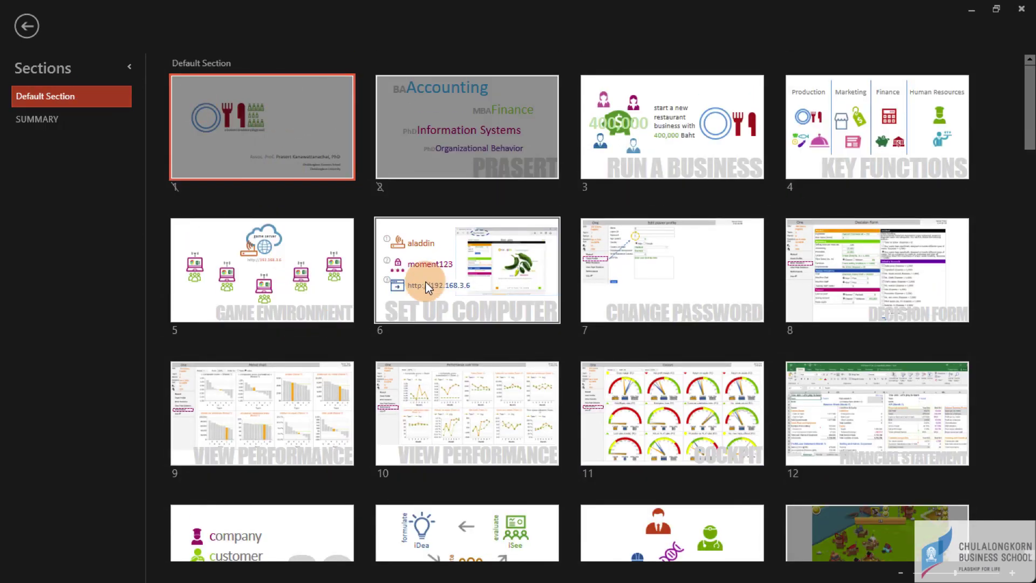
key("Escape")
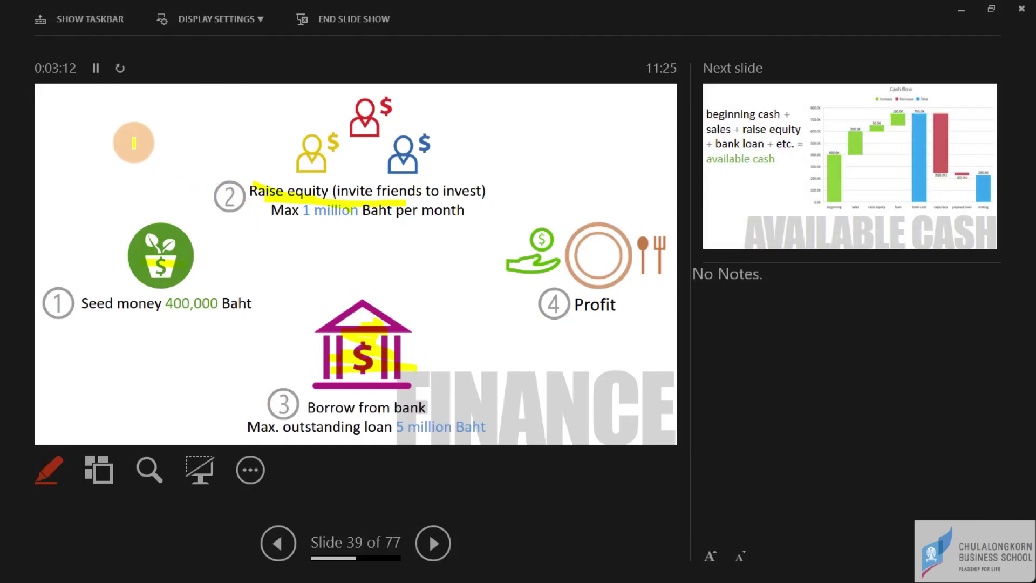